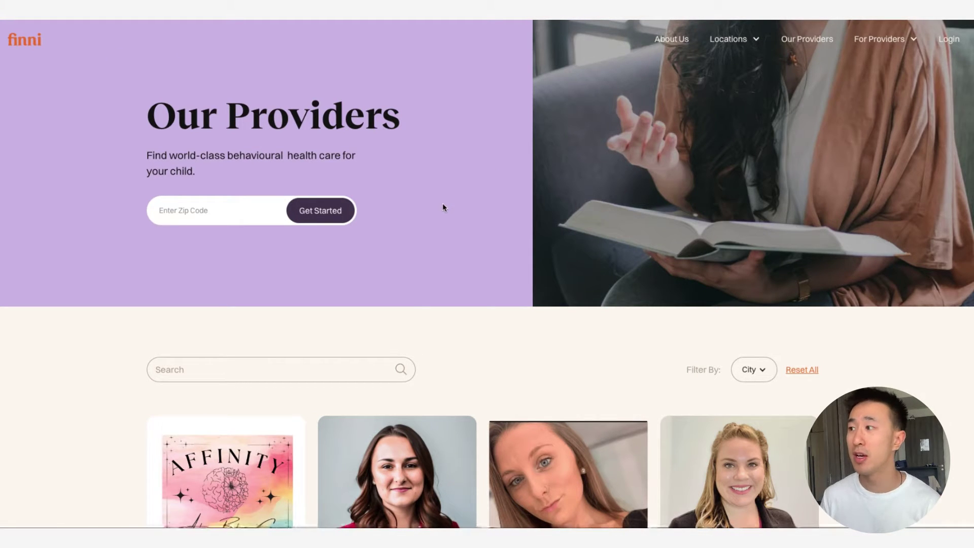
Step: Scroll to the Finni Health provider grid and open the City filter to list Colorado cities
{"action": "scroll", "coordinate": [441, 204], "scroll_direction": "down", "scroll_amount": 6}
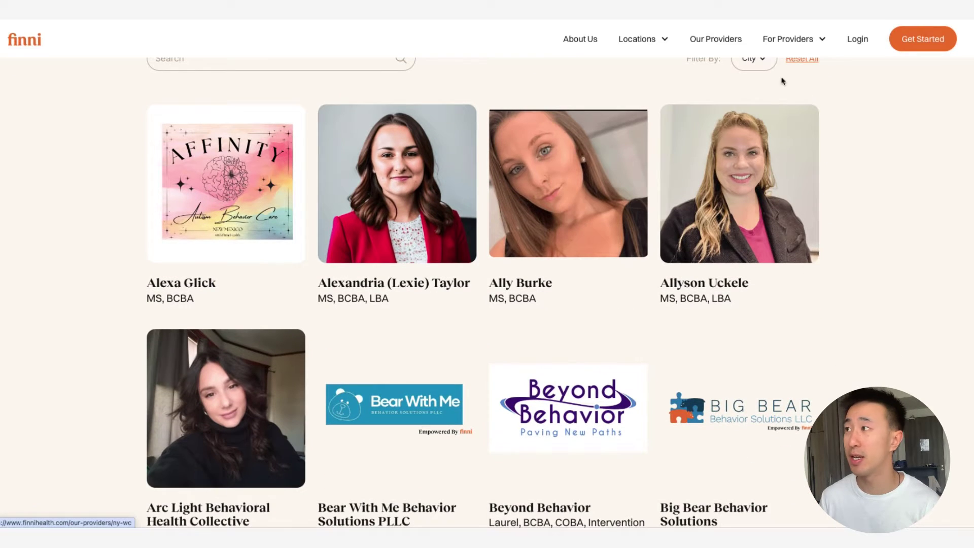
{"action": "scroll", "coordinate": [810, 172], "scroll_direction": "up", "scroll_amount": 2}
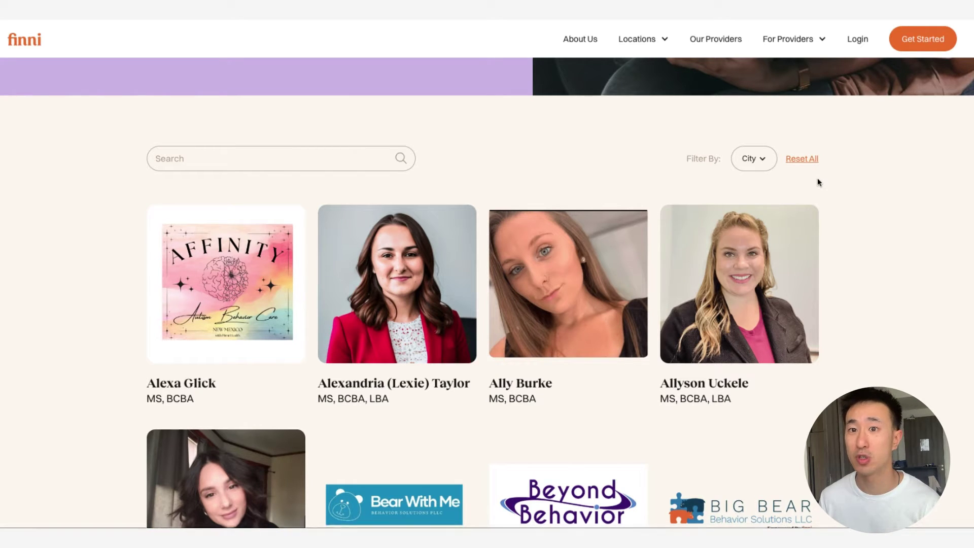
{"action": "scroll", "coordinate": [818, 182], "scroll_direction": "down", "scroll_amount": 1}
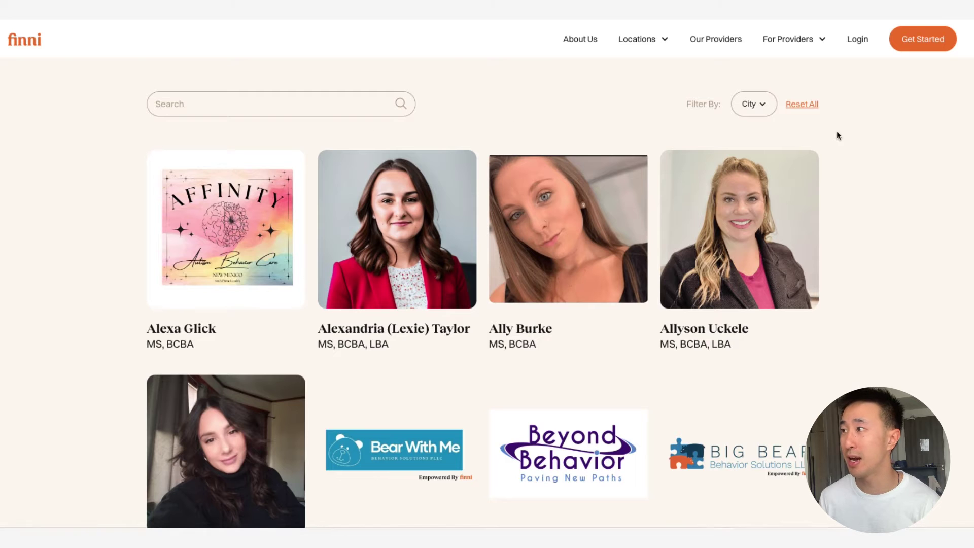
{"action": "left_click", "coordinate": [764, 112]}
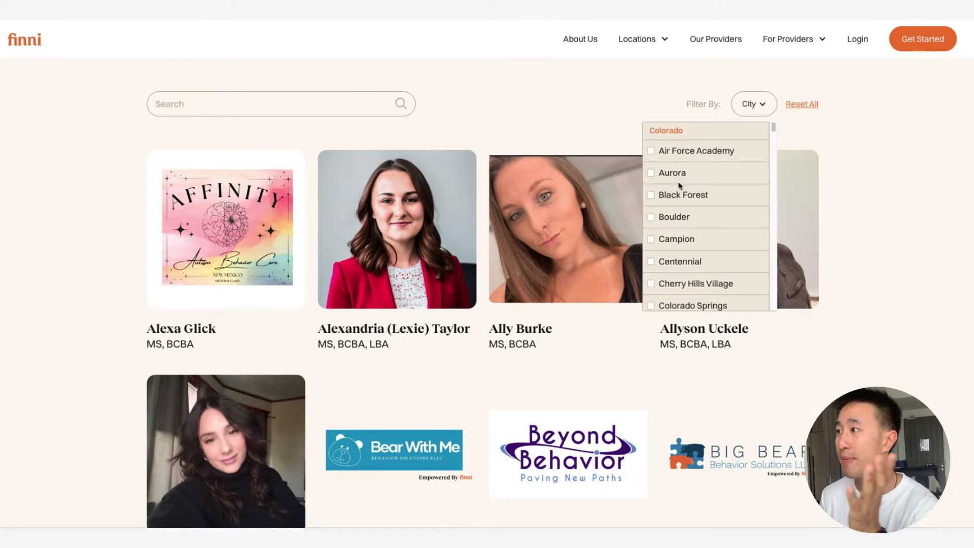
Step: Check Black Forest, Denver, Englewood, Fountain and Timnath in the City filter
{"action": "left_click", "coordinate": [680, 198]}
{"action": "scroll", "coordinate": [685, 239], "scroll_direction": "down", "scroll_amount": 2}
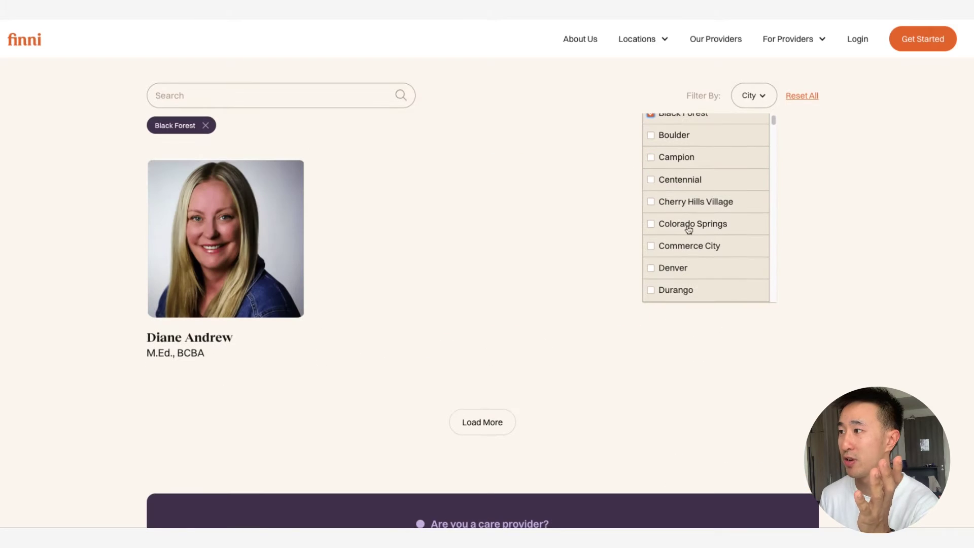
{"action": "left_click", "coordinate": [673, 267]}
{"action": "scroll", "coordinate": [675, 268], "scroll_direction": "down", "scroll_amount": 3}
{"action": "left_click", "coordinate": [679, 274]}
{"action": "scroll", "coordinate": [682, 273], "scroll_direction": "down", "scroll_amount": 4}
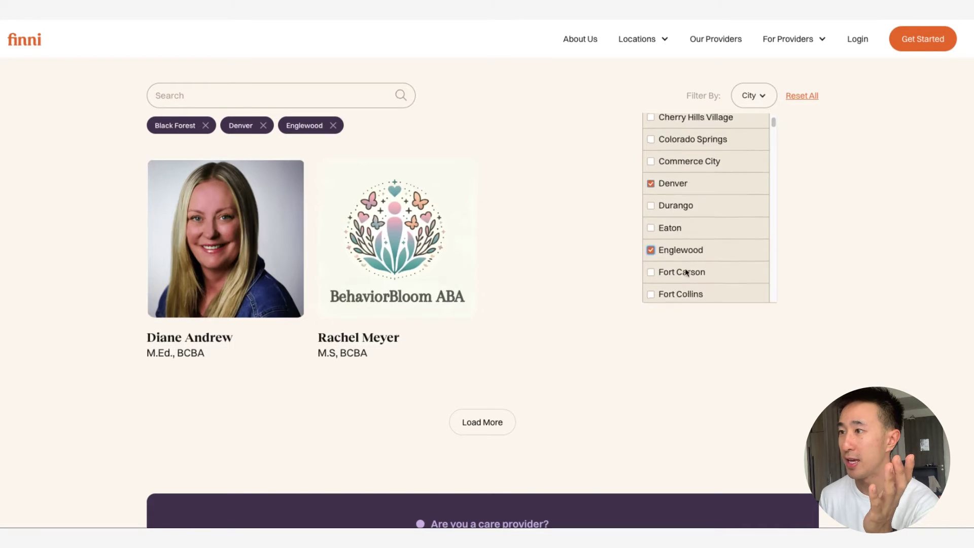
{"action": "left_click", "coordinate": [680, 249]}
{"action": "scroll", "coordinate": [687, 264], "scroll_direction": "down", "scroll_amount": 10}
{"action": "left_click", "coordinate": [683, 249]}
{"action": "scroll", "coordinate": [683, 255], "scroll_direction": "down", "scroll_amount": 10}
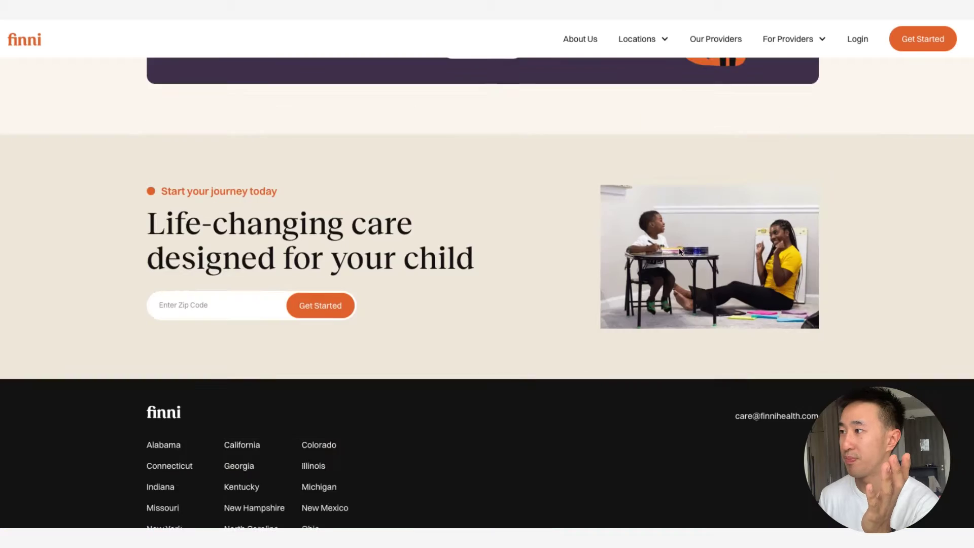
{"action": "scroll", "coordinate": [629, 199], "scroll_direction": "up", "scroll_amount": 10}
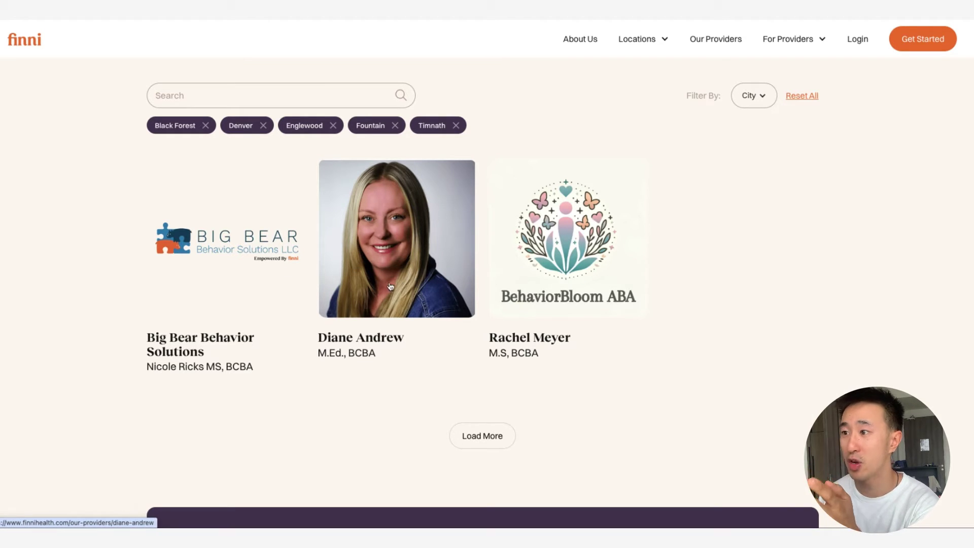
Step: View the Big Bear Behavior Solutions profile, then use its Go Back link to return to the list
{"action": "left_click", "coordinate": [222, 276]}
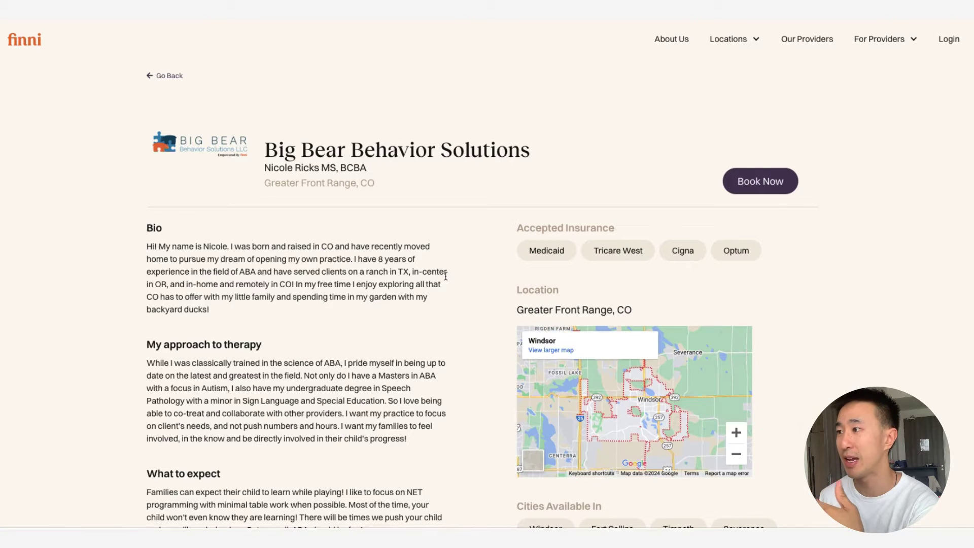
{"action": "scroll", "coordinate": [592, 272], "scroll_direction": "down", "scroll_amount": 10}
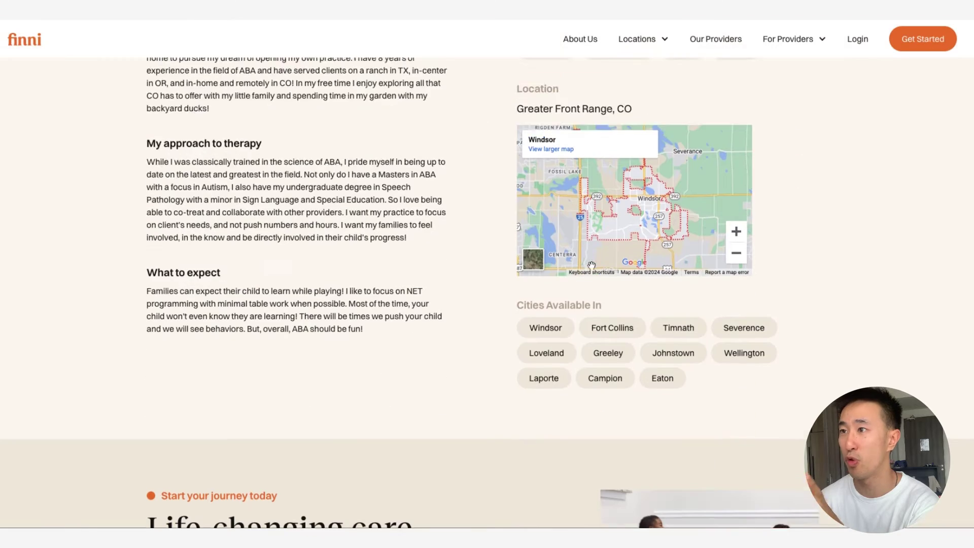
{"action": "scroll", "coordinate": [590, 265], "scroll_direction": "up", "scroll_amount": 10}
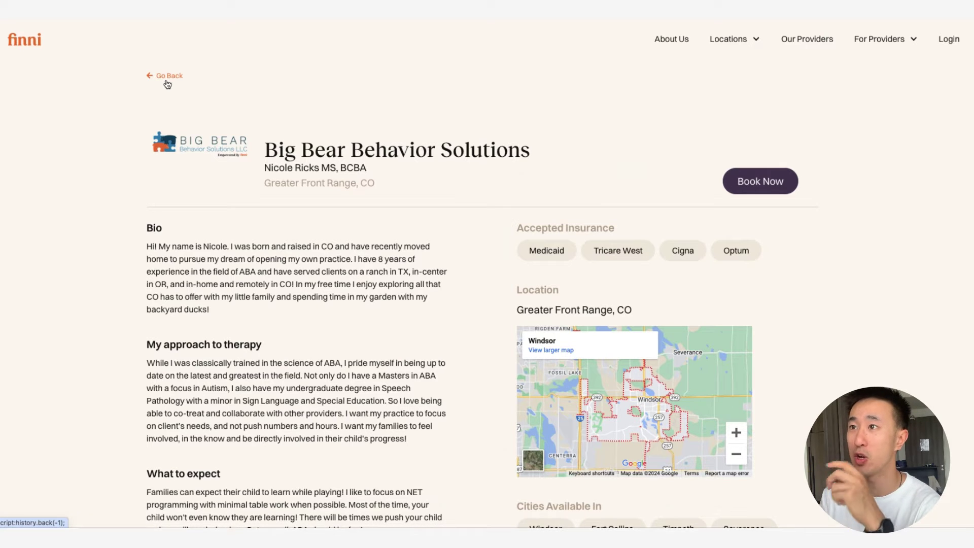
{"action": "left_click", "coordinate": [167, 77]}
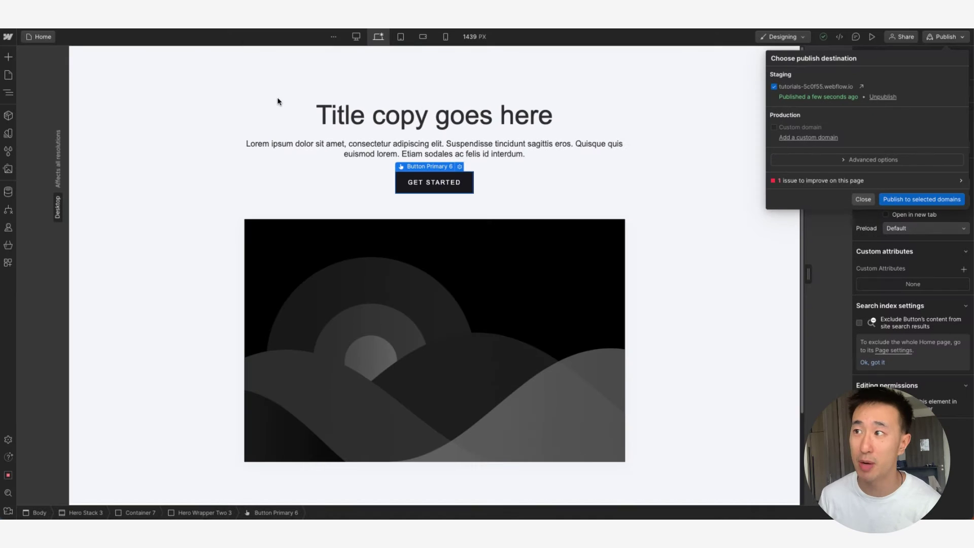
Step: Dismiss the publish options and open the Back Button page from the Pages panel
{"action": "left_click", "coordinate": [482, 158]}
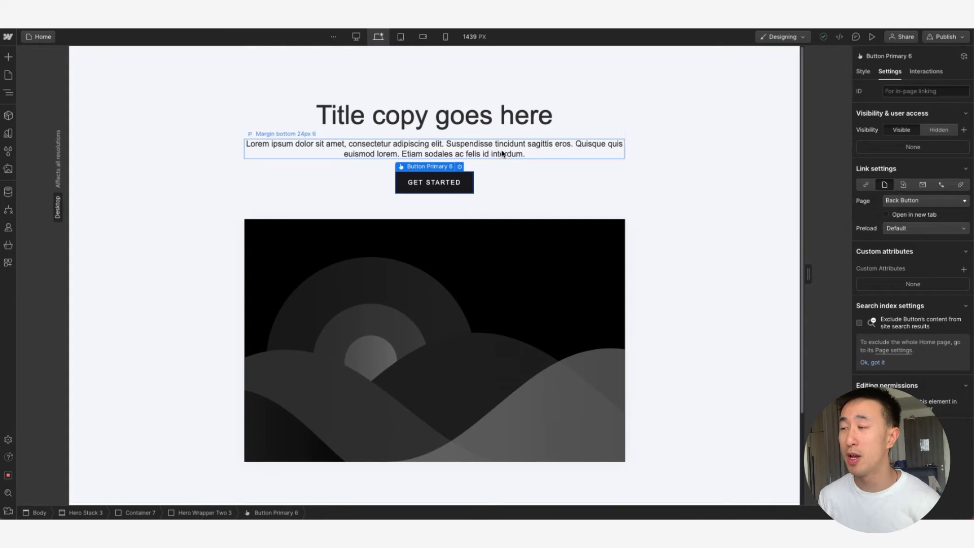
{"action": "left_click", "coordinate": [8, 75]}
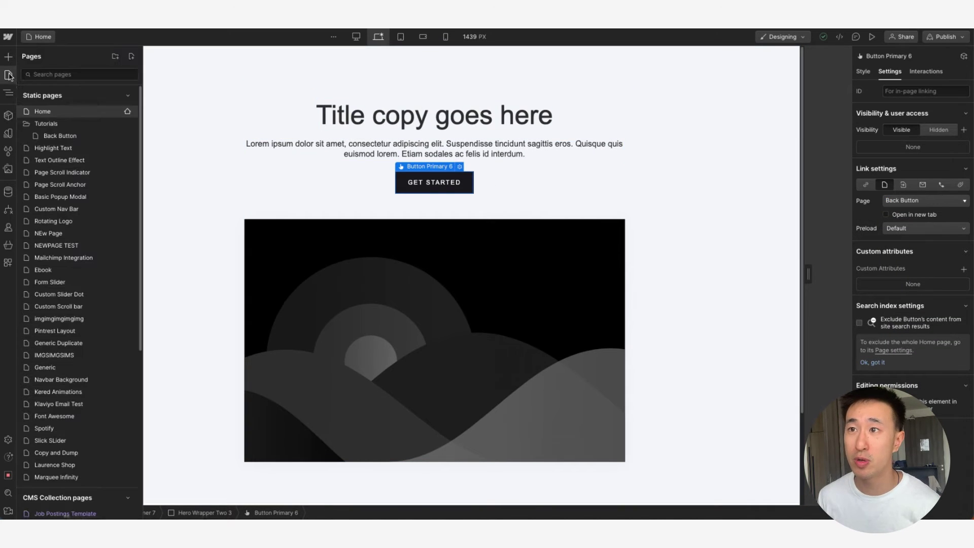
{"action": "left_click", "coordinate": [60, 136]}
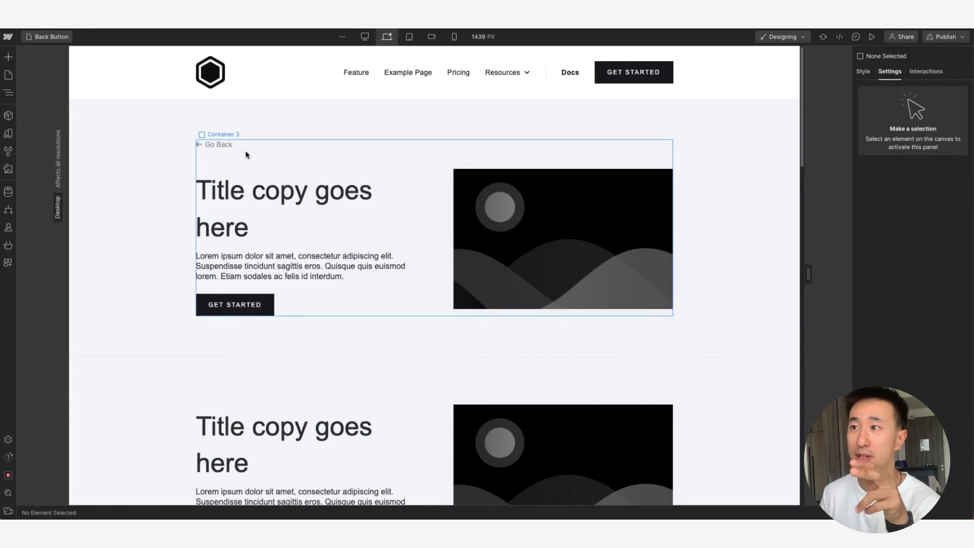
Step: Select the go-back Link Block, check its javascript:history.back(-1) URL, and leave Open in new tab off
{"action": "left_click", "coordinate": [228, 150]}
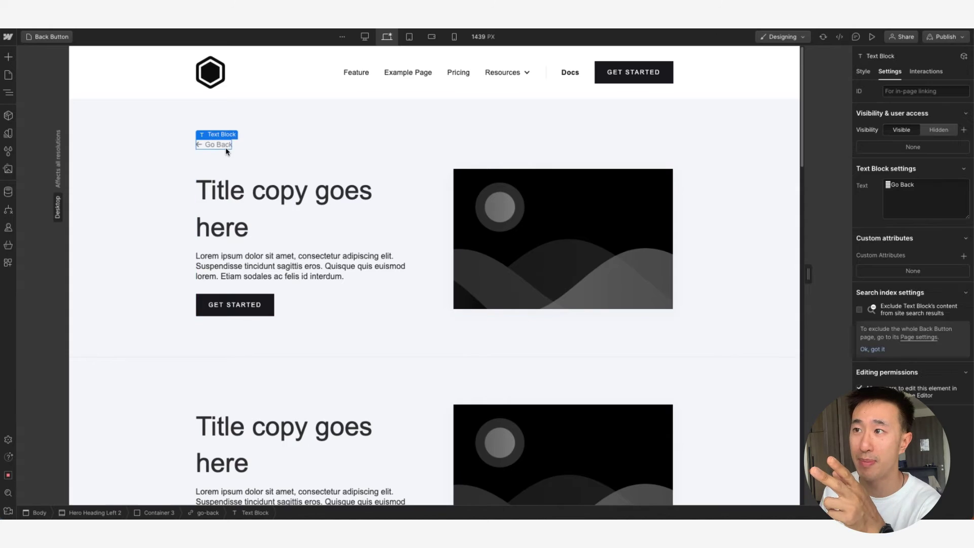
{"action": "left_click", "coordinate": [209, 512]}
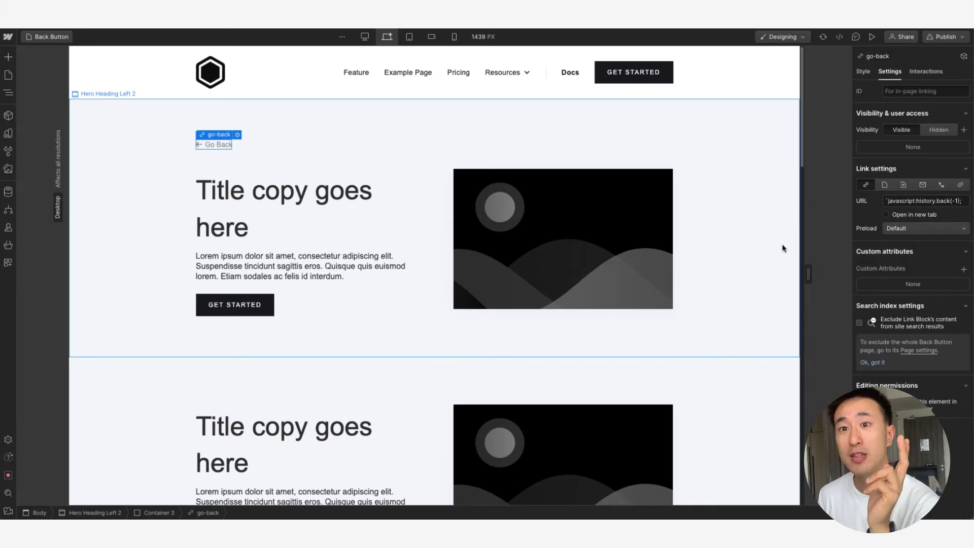
{"action": "triple_click", "coordinate": [928, 201]}
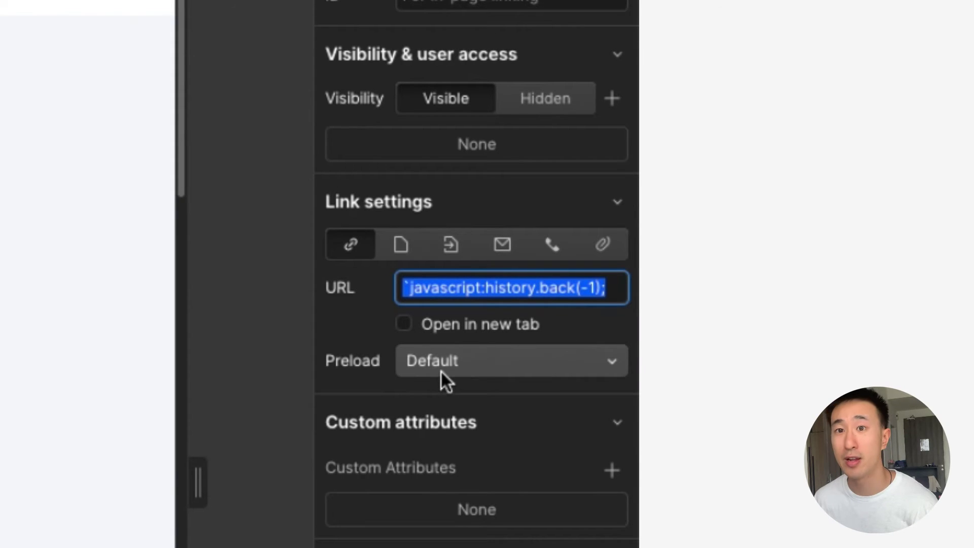
{"action": "left_click", "coordinate": [438, 330]}
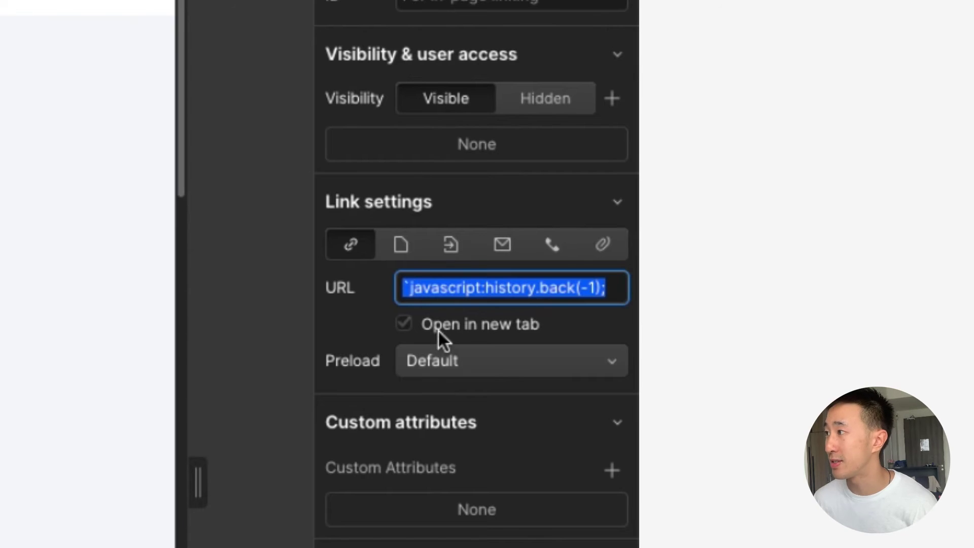
{"action": "left_click", "coordinate": [430, 317]}
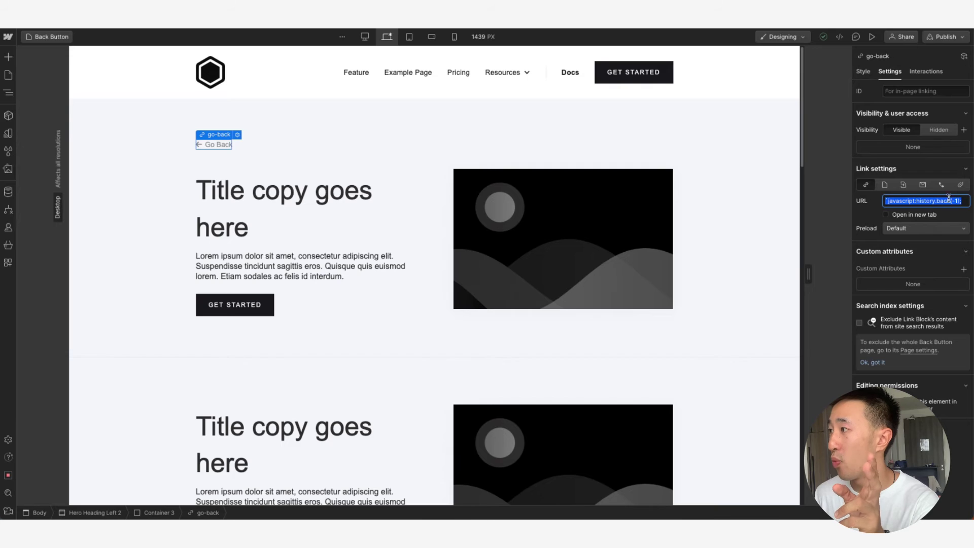
Step: Deselect the URL field and bring up the Publish destination choices
{"action": "left_click", "coordinate": [604, 294]}
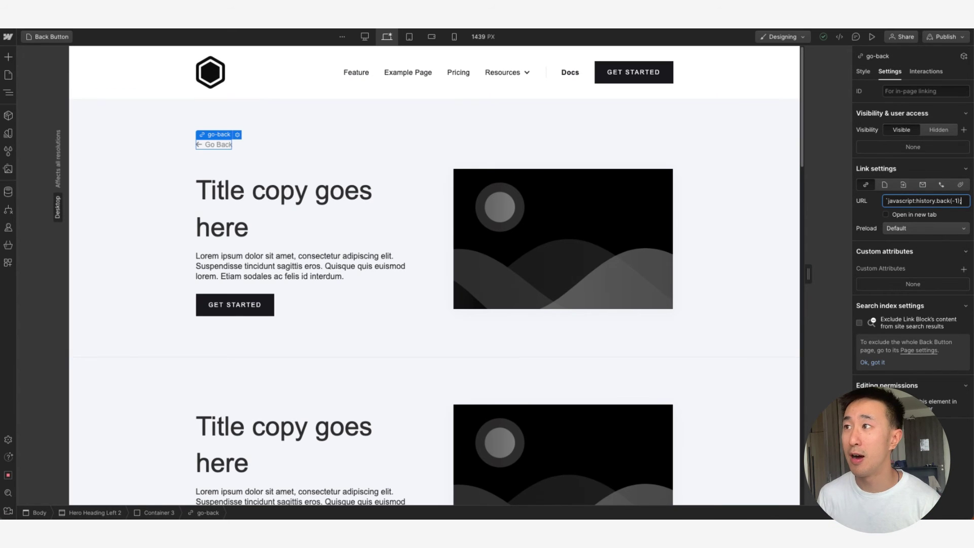
{"action": "left_click", "coordinate": [945, 36]}
Step: Publish to the staging domain, then on the live site open the Back Button page and test Go Back
{"action": "left_click", "coordinate": [905, 197]}
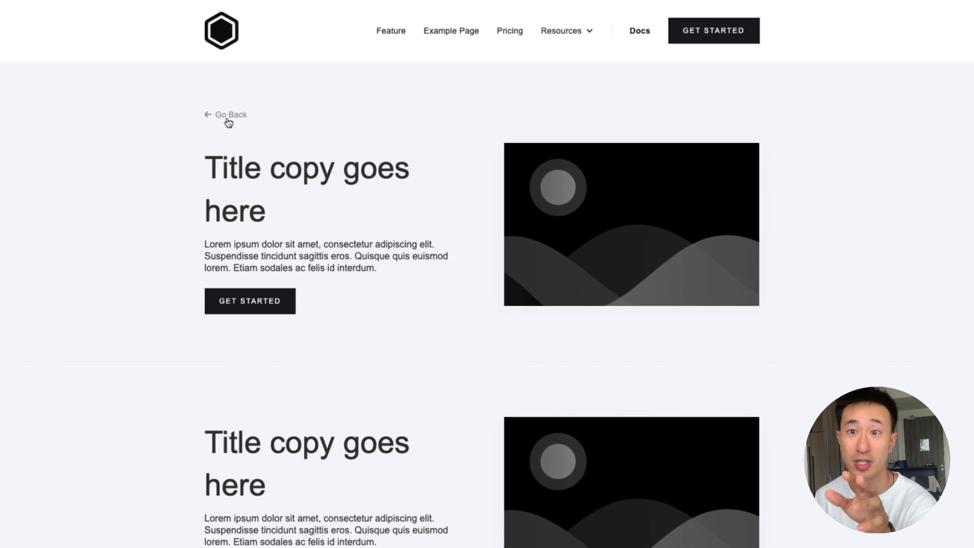
{"action": "left_click", "coordinate": [226, 45]}
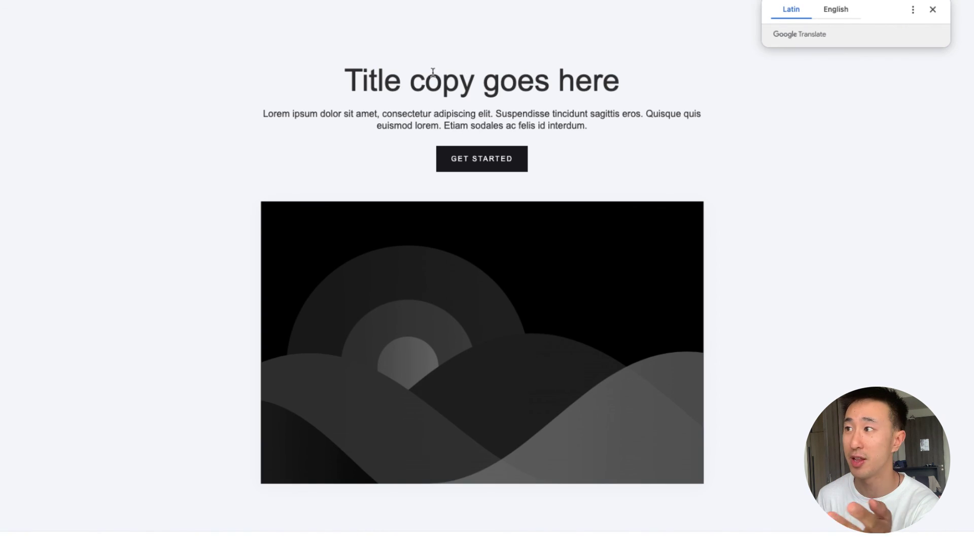
{"action": "left_click_drag", "start_coordinate": [339, 80], "coordinate": [723, 104]}
{"action": "left_click", "coordinate": [493, 160]}
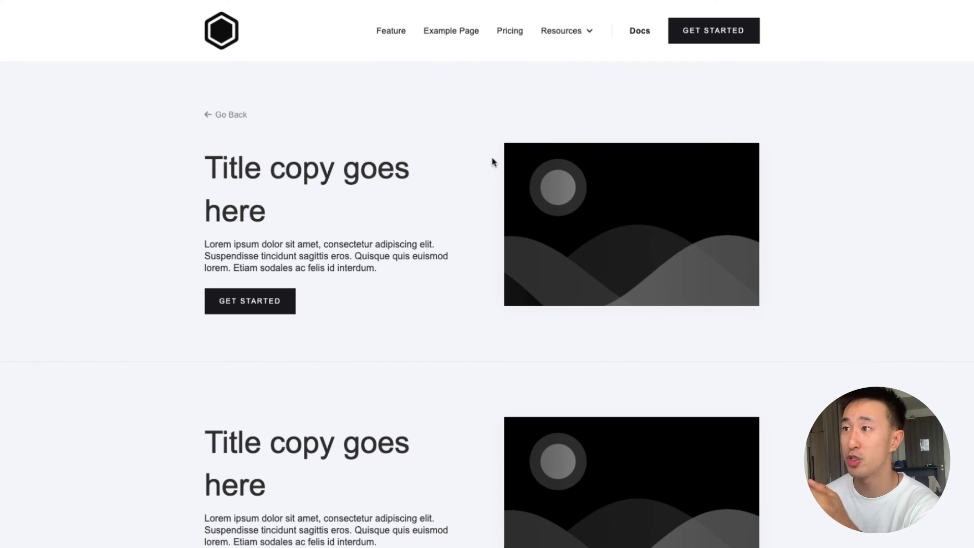
{"action": "left_click", "coordinate": [232, 116]}
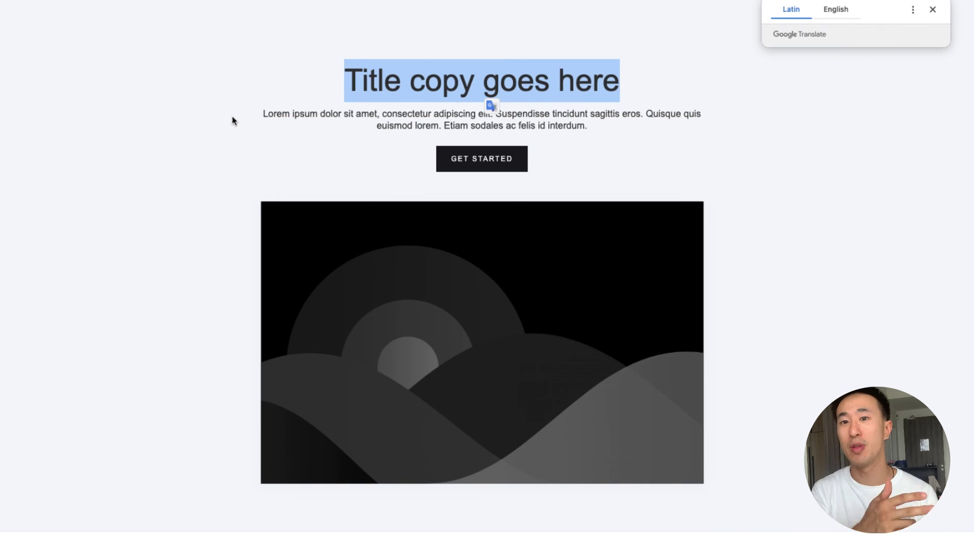